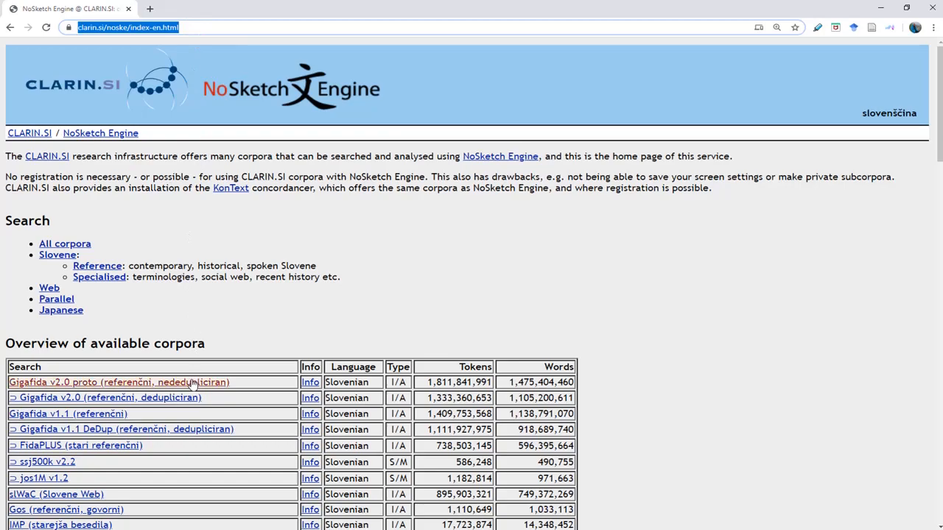
# Step: Open the siParl (parlament 1990-2018) corpus and display its corpus information with the subcorpora statistics
pyautogui.scroll(-5, 190, 390)
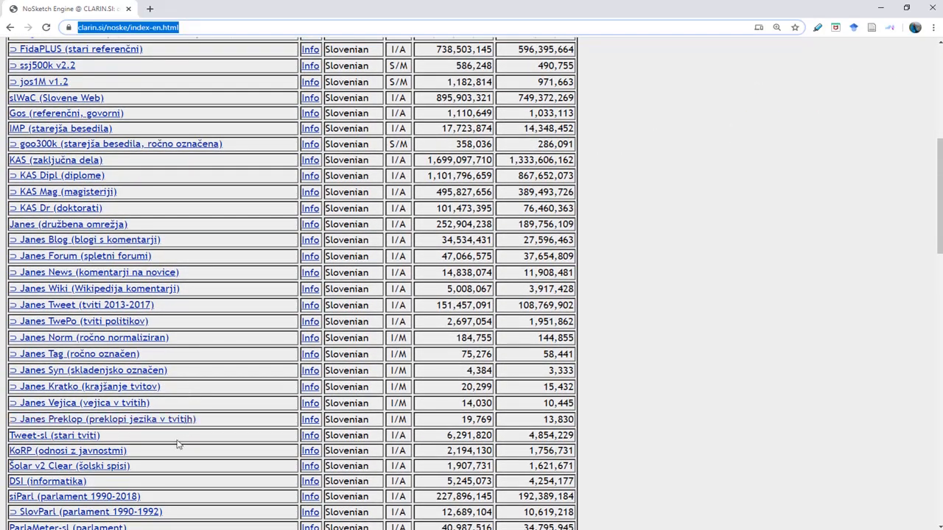
pyautogui.click(135, 498)
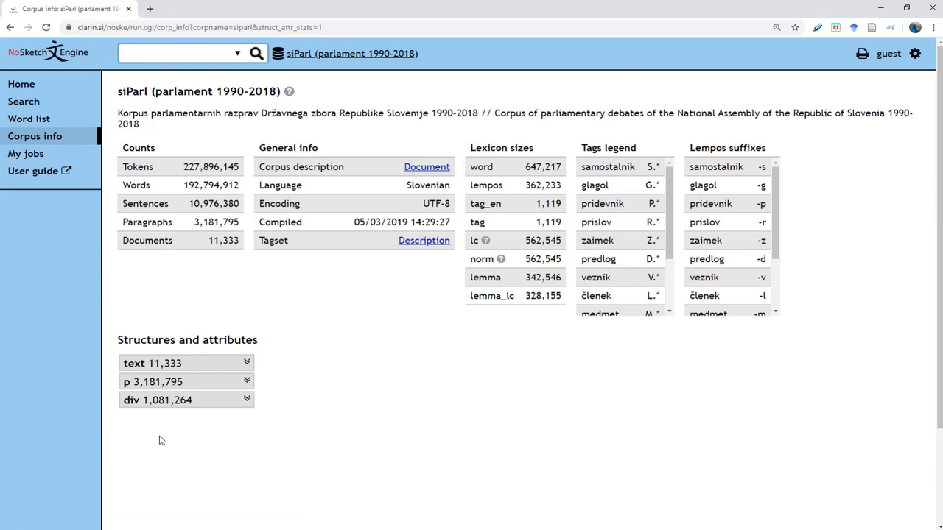
pyautogui.click(41, 142)
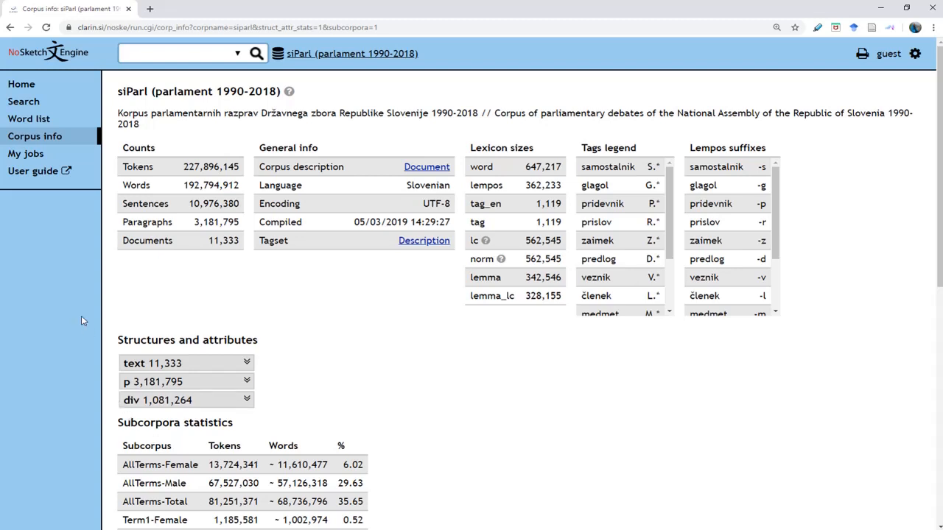
# Step: Go to the search form of the siParl corpus and expand its text type filters
pyautogui.click(36, 104)
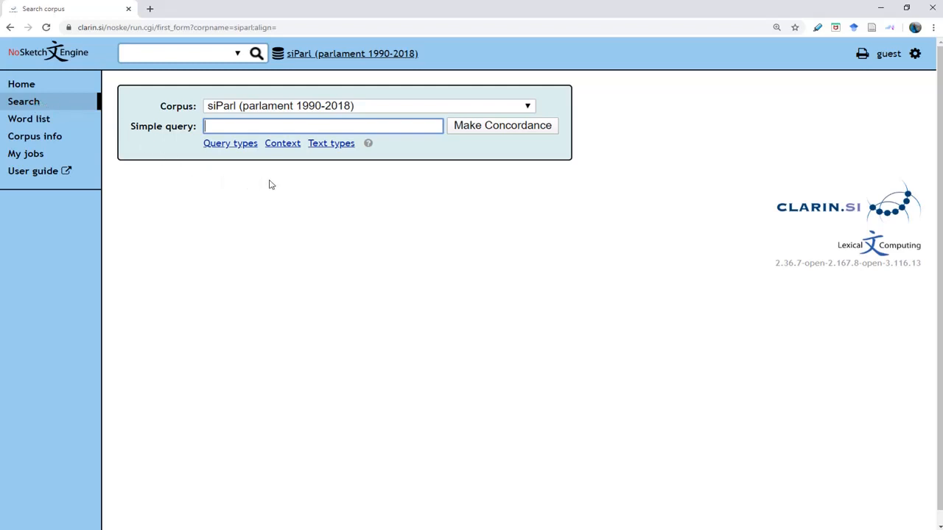
pyautogui.click(330, 150)
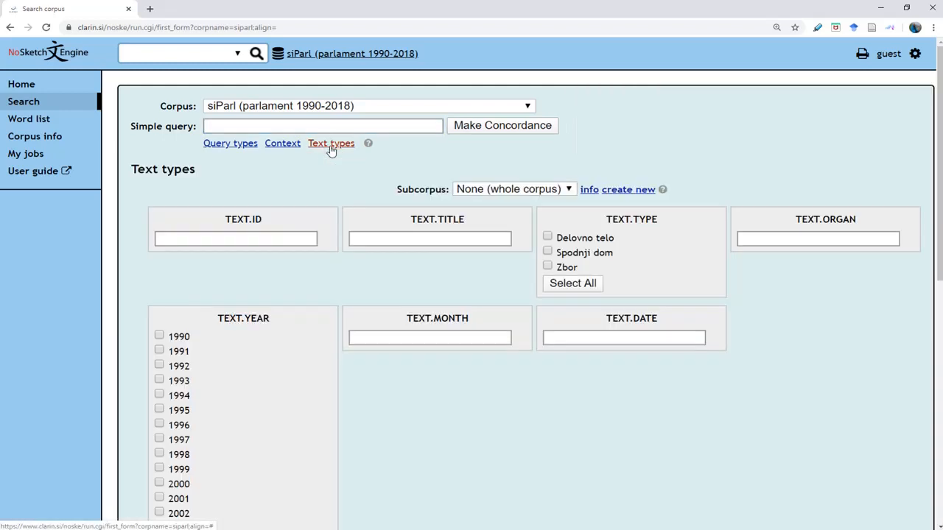
pyautogui.click(395, 125)
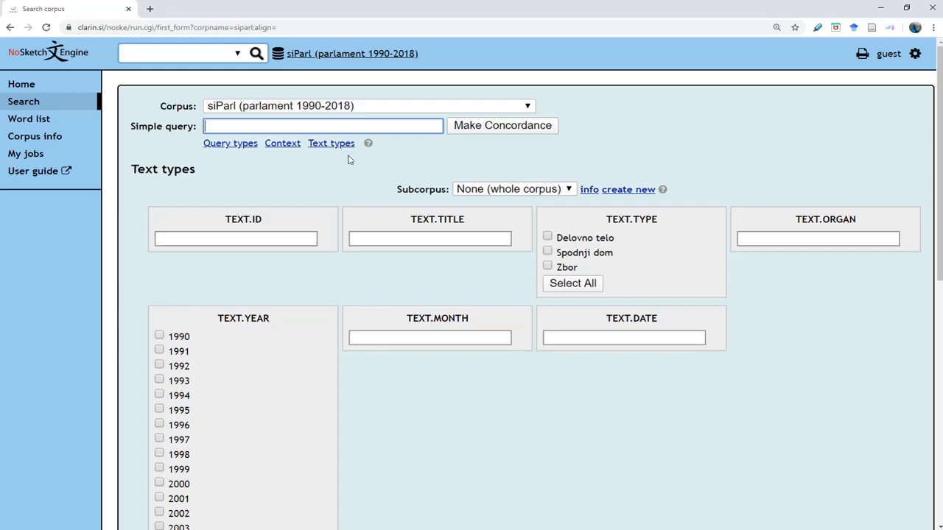
# Step: Start a new subcorpus named Test and restrict its text type to Spodnji dom
pyautogui.click(623, 190)
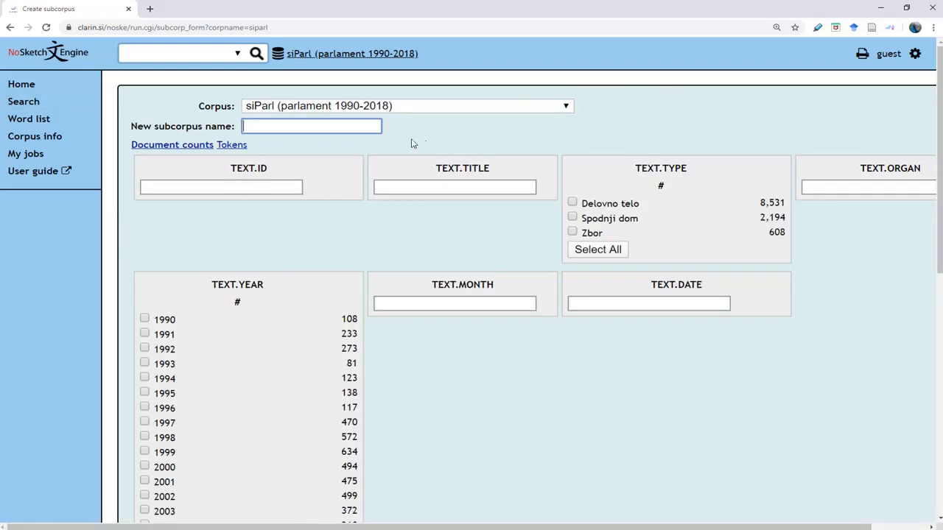
pyautogui.click(347, 126)
pyautogui.write('Test')
pyautogui.click(587, 220)
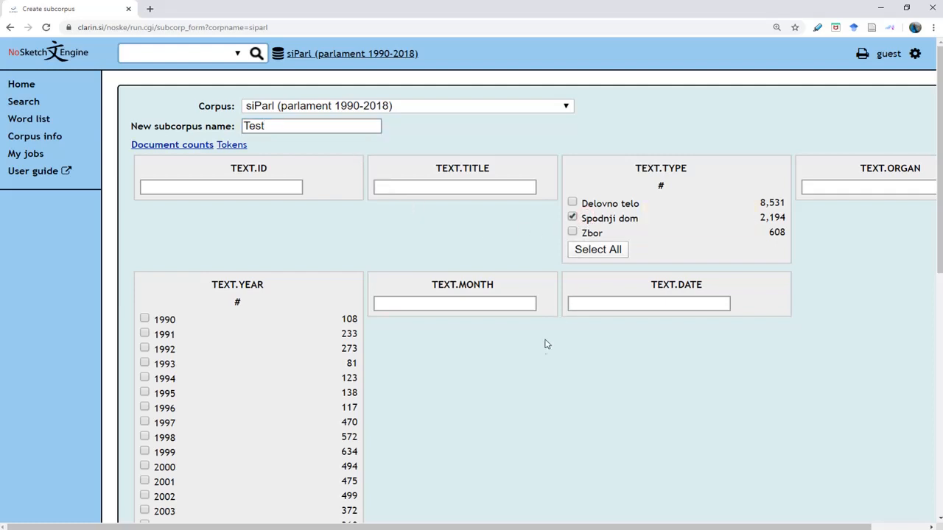
# Step: Limit the new subcorpus to div type Regularni govornik and sex ženski, and create it
pyautogui.scroll(-2, 498, 414)
pyautogui.scroll(-5, 498, 414)
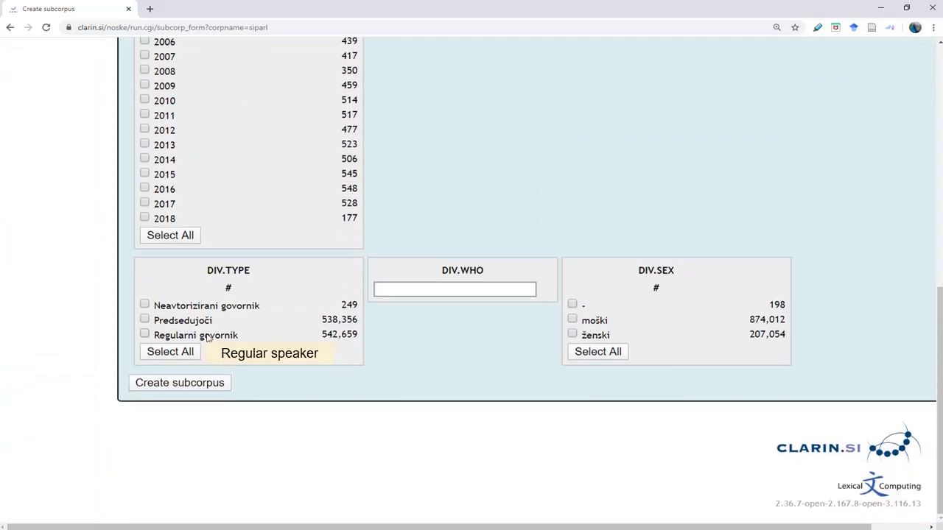
pyautogui.click(208, 335)
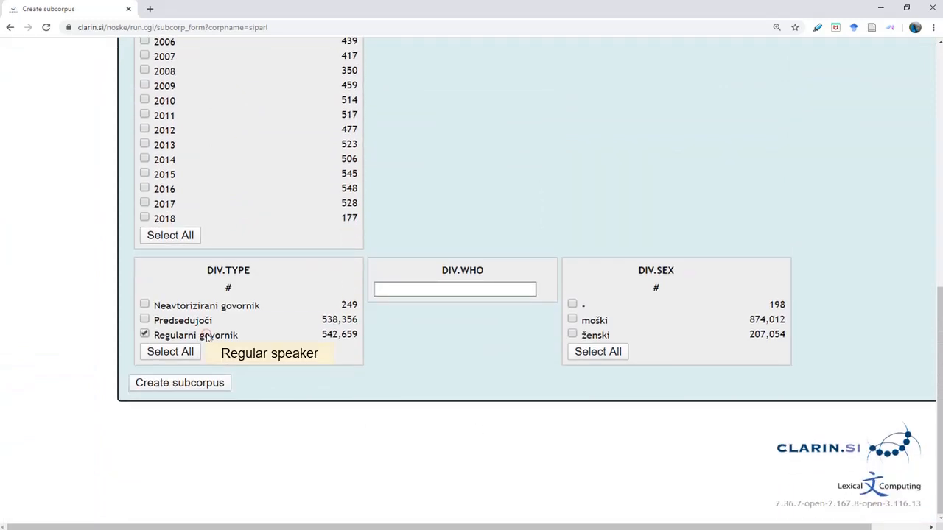
pyautogui.click(589, 337)
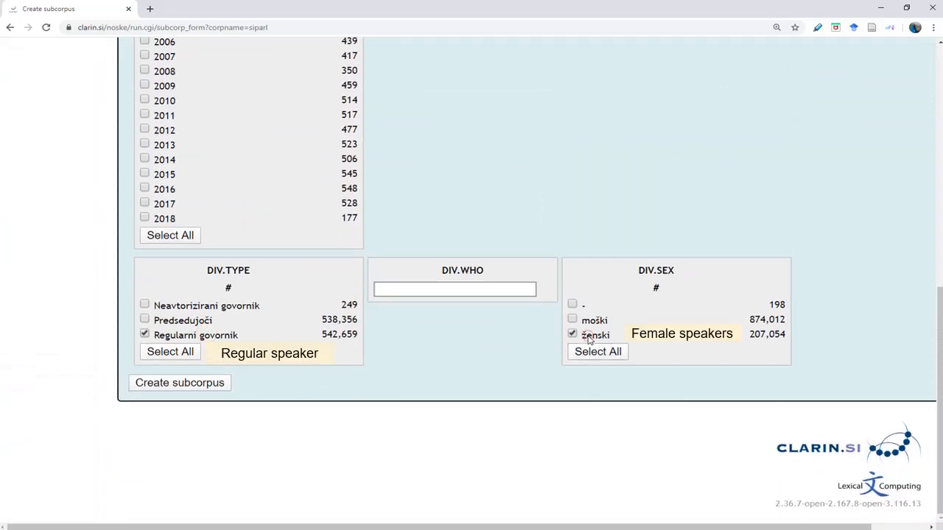
pyautogui.click(222, 385)
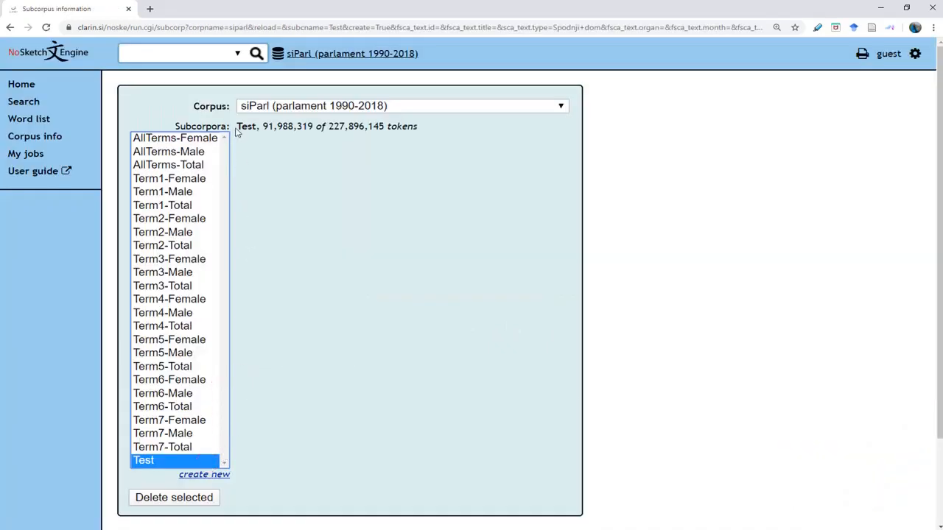
# Step: Check the token count of the Test subcorpus and delete that subcorpus
pyautogui.moveTo(237, 127); pyautogui.dragTo(431, 133)
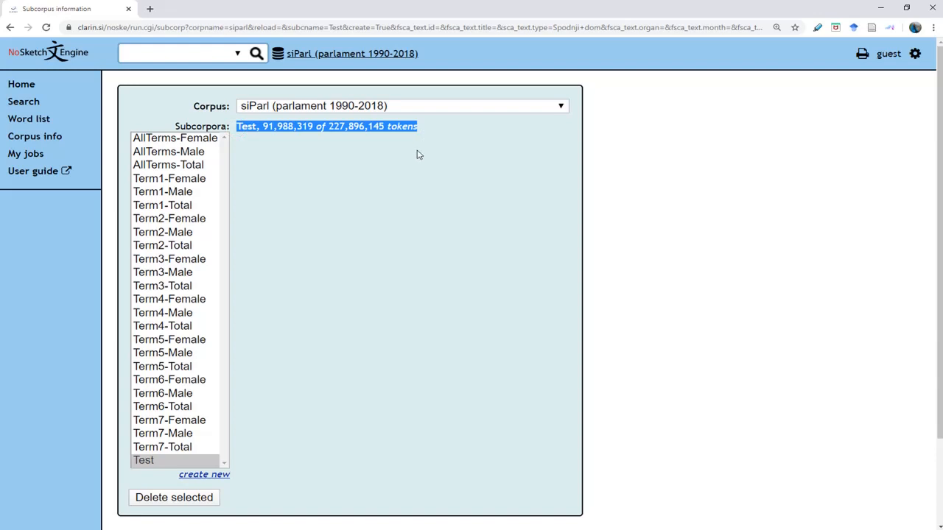
pyautogui.click(196, 462)
pyautogui.click(175, 498)
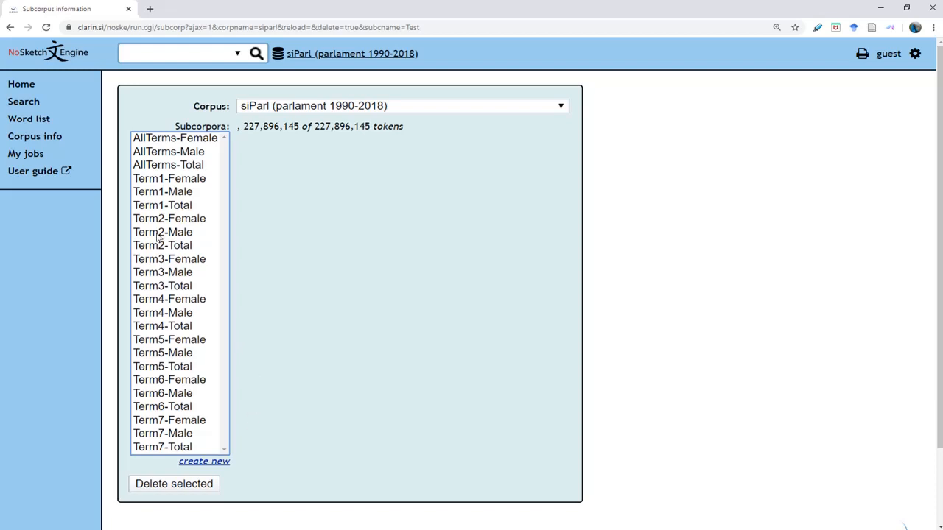
# Step: Run a CQL query for divs by ženski speakers of type Regularni govornik in Spodnji dom texts dated 1992-12-23 to 1996-11-28
pyautogui.click(37, 103)
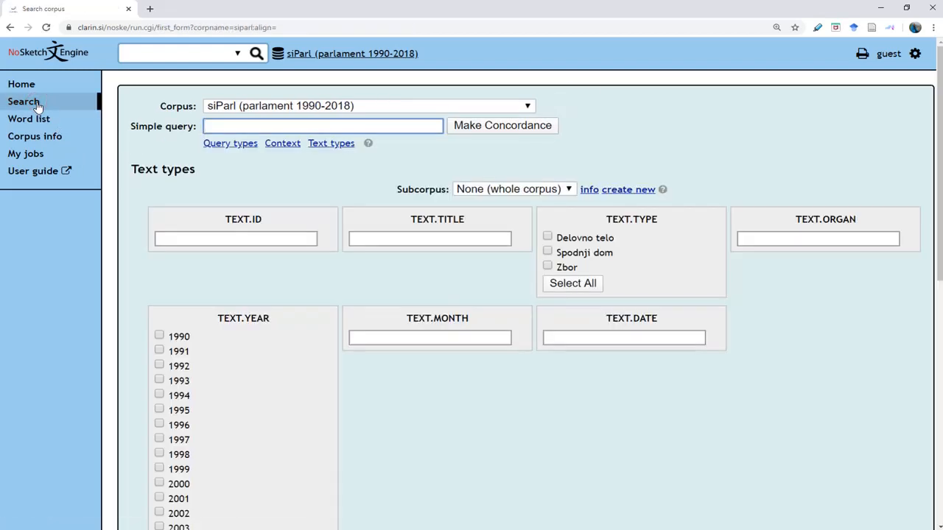
pyautogui.click(247, 144)
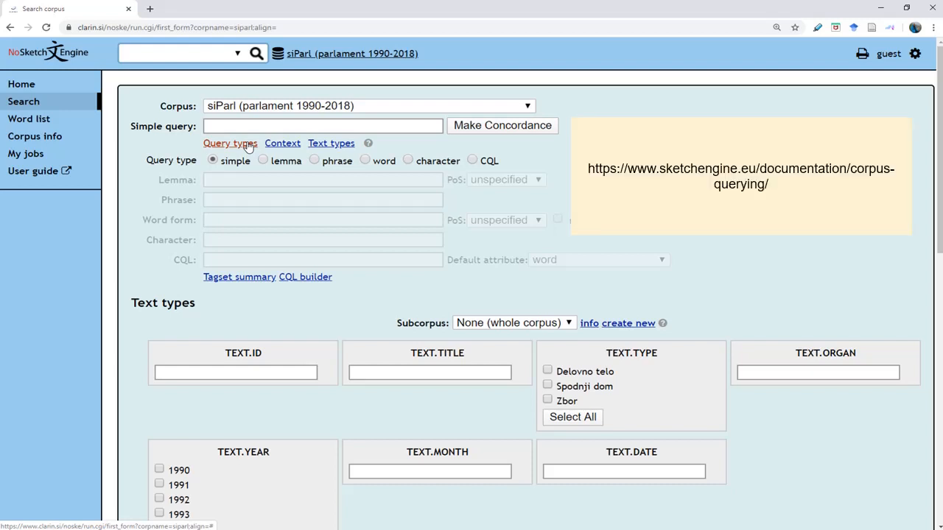
pyautogui.click(236, 259)
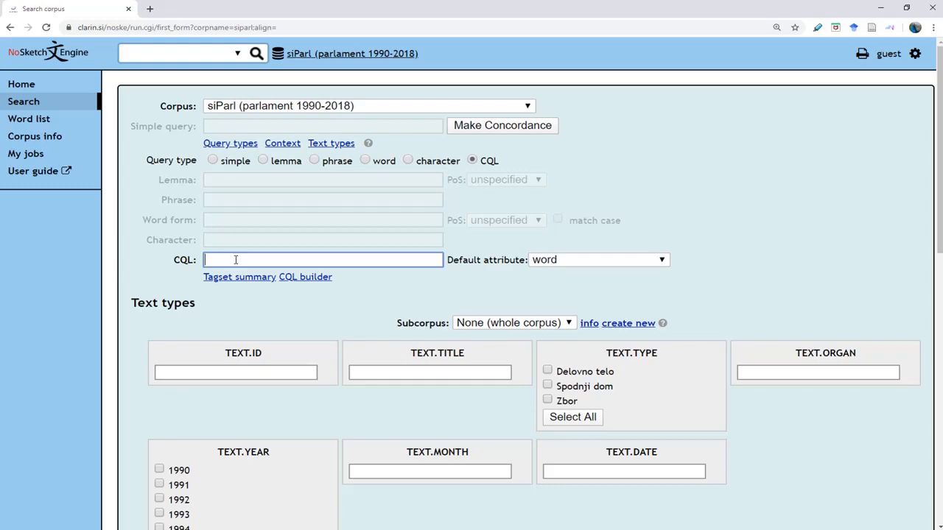
pyautogui.hotkey('ctrl', 'v')
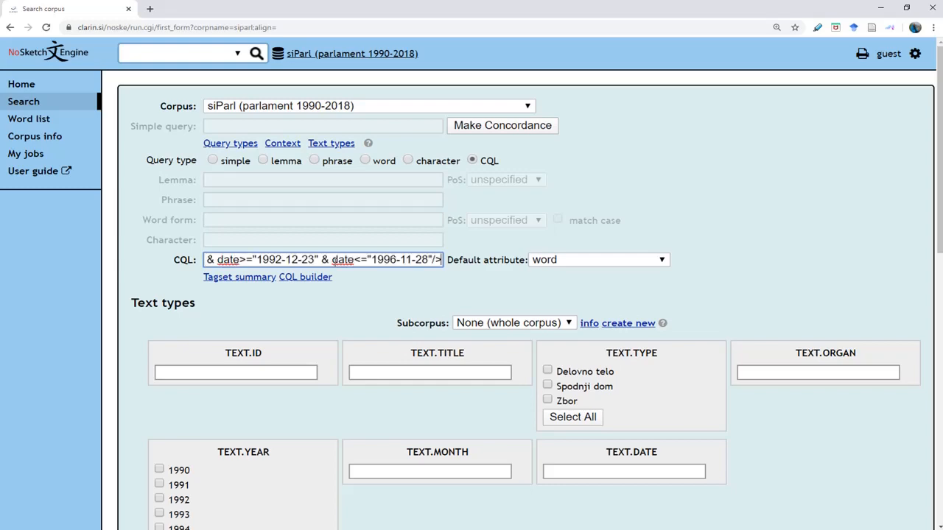
pyautogui.click(475, 128)
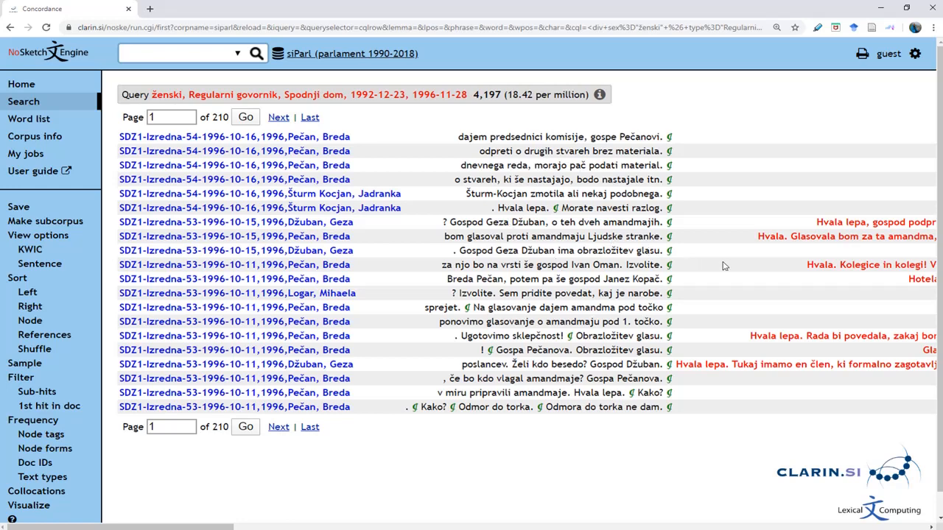
# Step: Examine the expanded context and source metadata of the concordance hit beginning "Hvala. Glasovala bom za ta amandma"
pyautogui.click(800, 243)
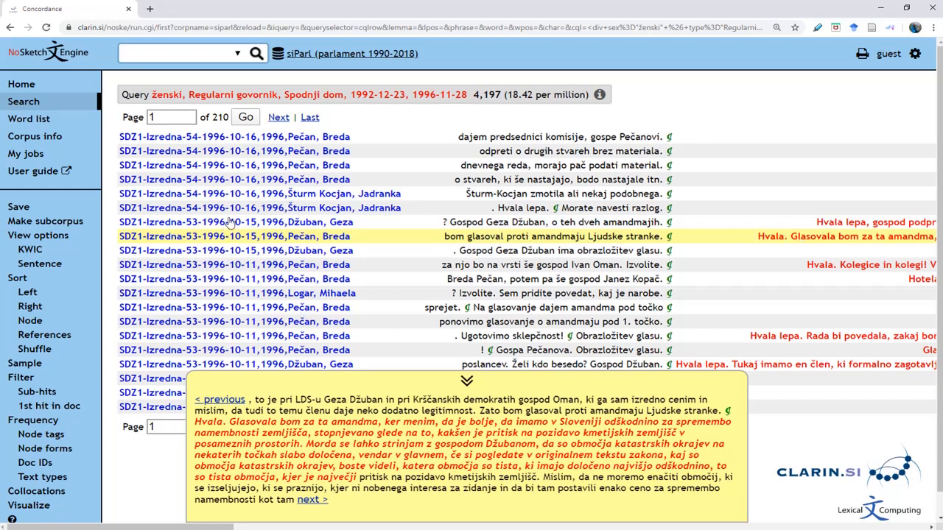
pyautogui.click(313, 238)
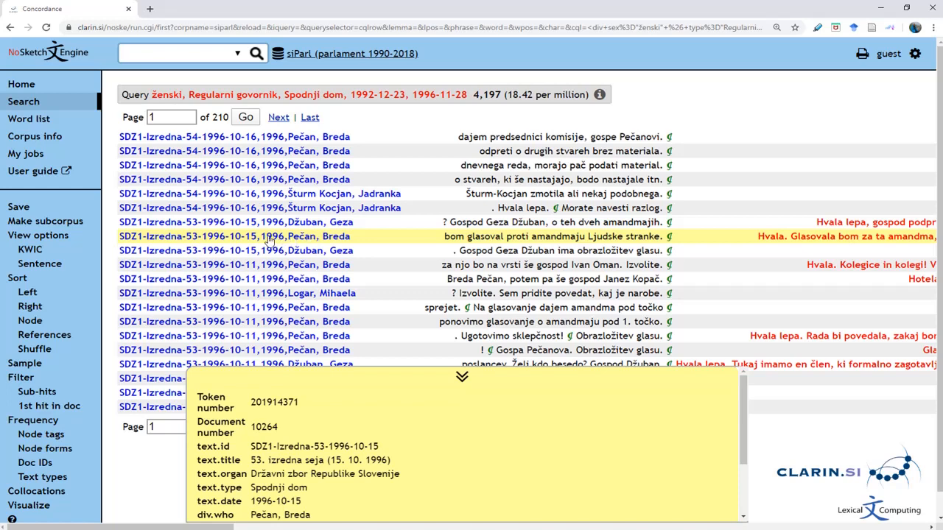
# Step: Save the concordance as a subcorpus named Test using div structures, and close the dialog
pyautogui.click(62, 228)
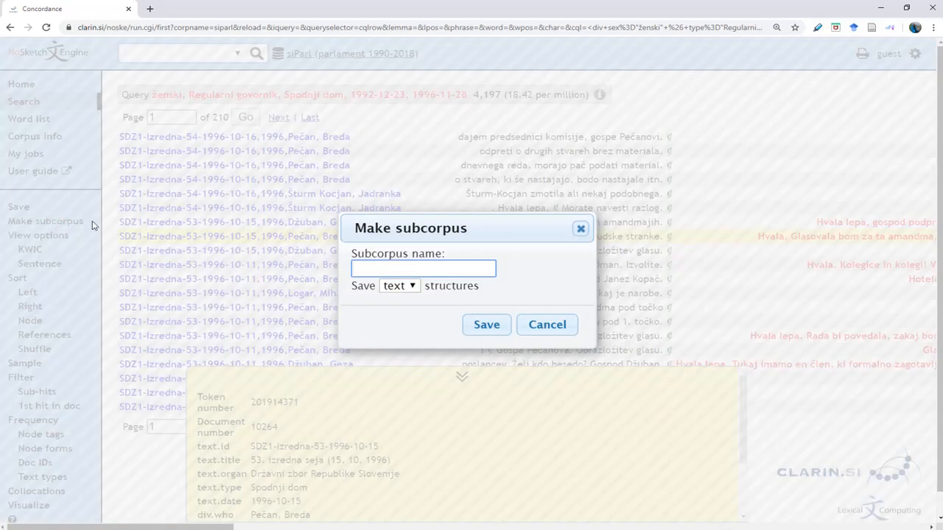
pyautogui.click(369, 268)
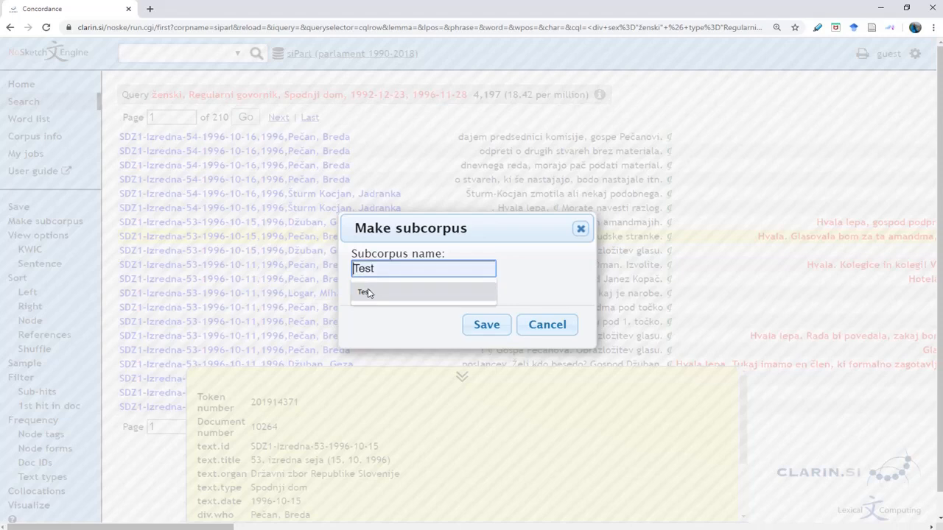
pyautogui.click(369, 292)
pyautogui.click(404, 286)
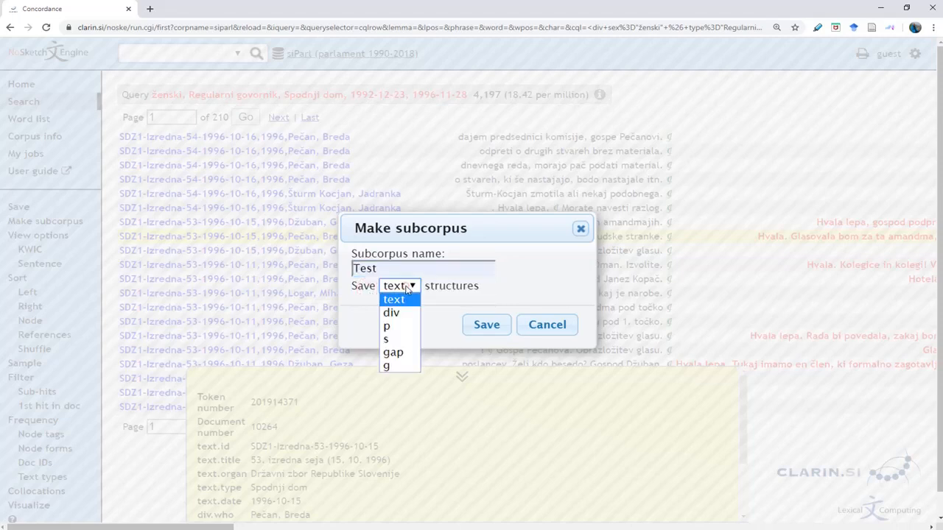
pyautogui.click(396, 313)
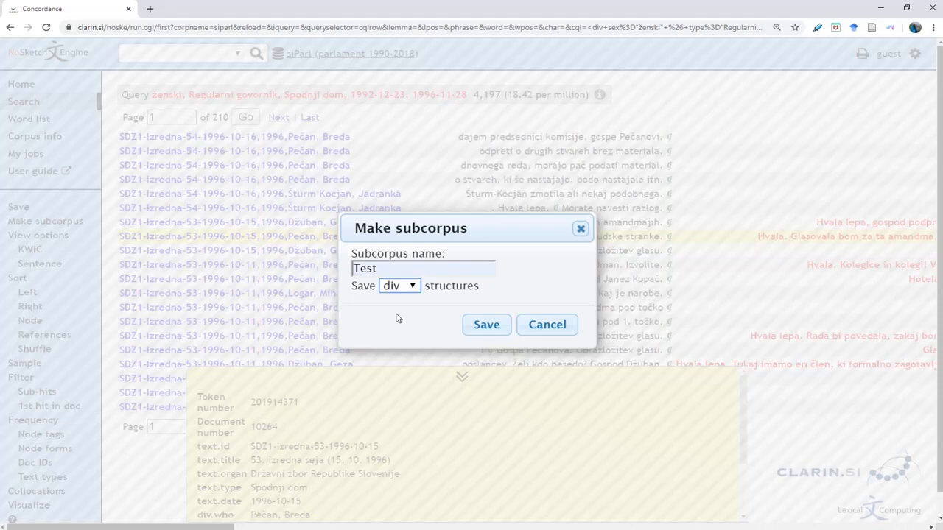
pyautogui.click(486, 327)
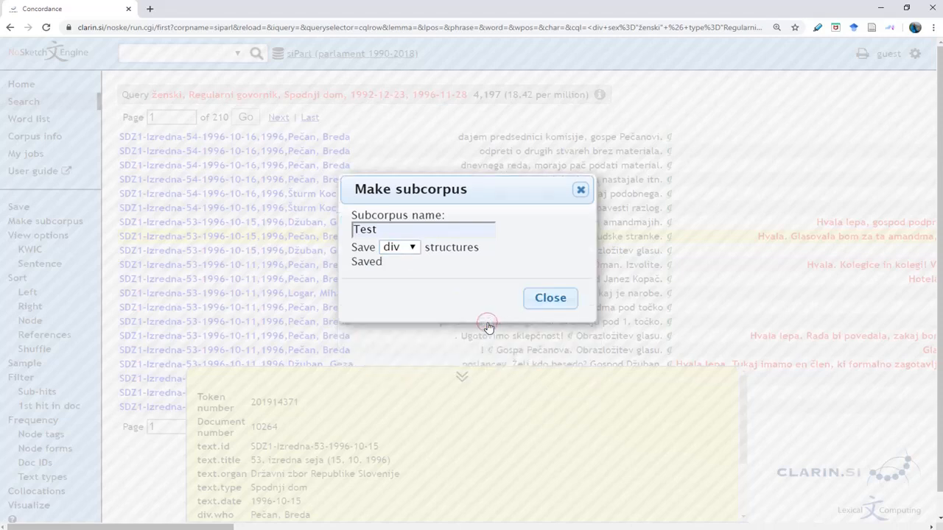
pyautogui.moveTo(392, 265); pyautogui.dragTo(351, 265)
pyautogui.click(527, 299)
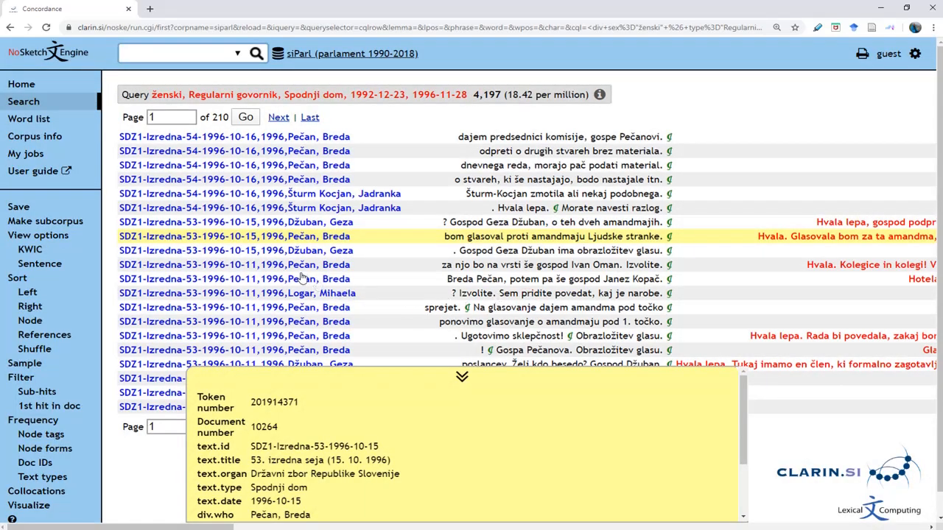
# Step: Examine the Test entry in the subcorpora statistics of the siParl corpus information
pyautogui.click(53, 140)
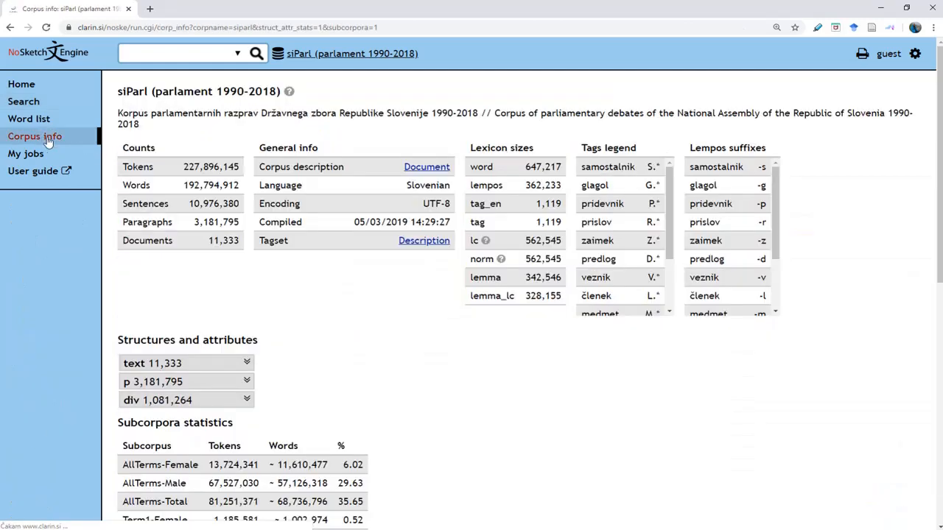
pyautogui.scroll(-3, 275, 370)
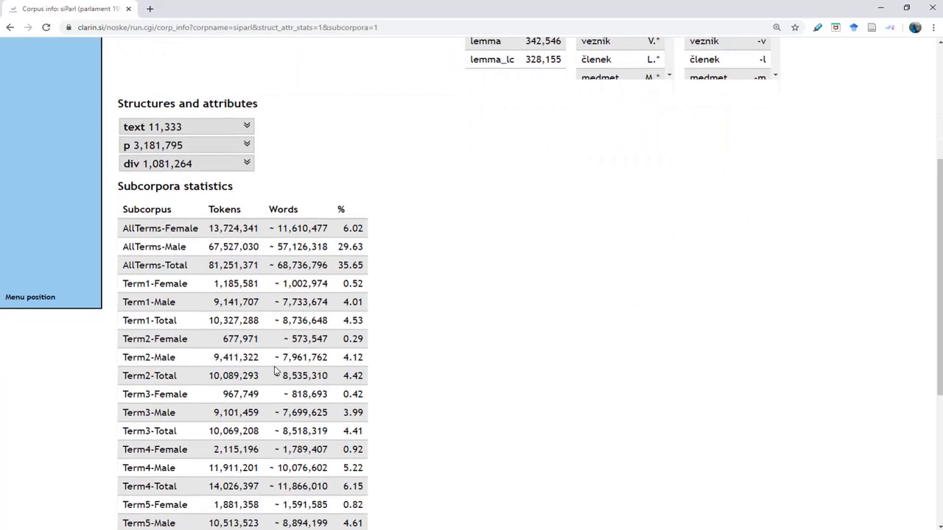
pyautogui.scroll(-3, 275, 370)
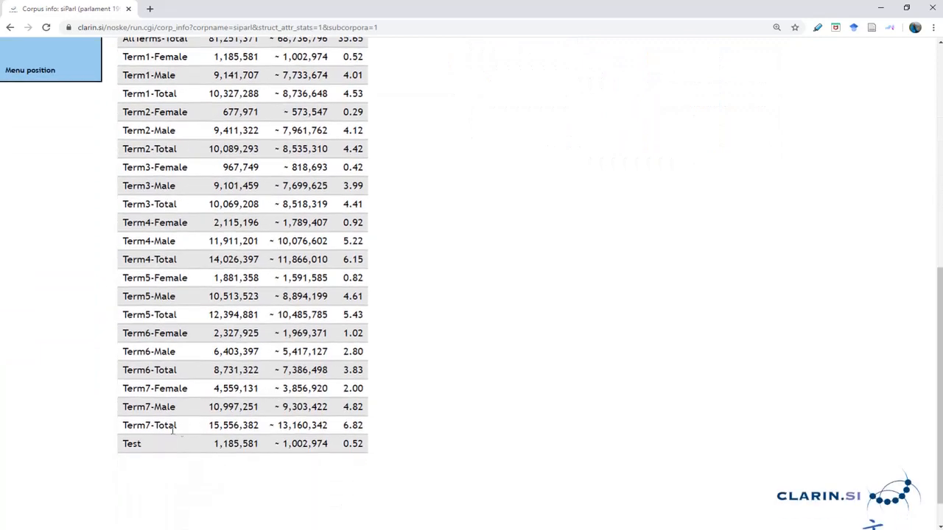
pyautogui.moveTo(152, 445); pyautogui.dragTo(120, 446)
pyautogui.scroll(6, 190, 423)
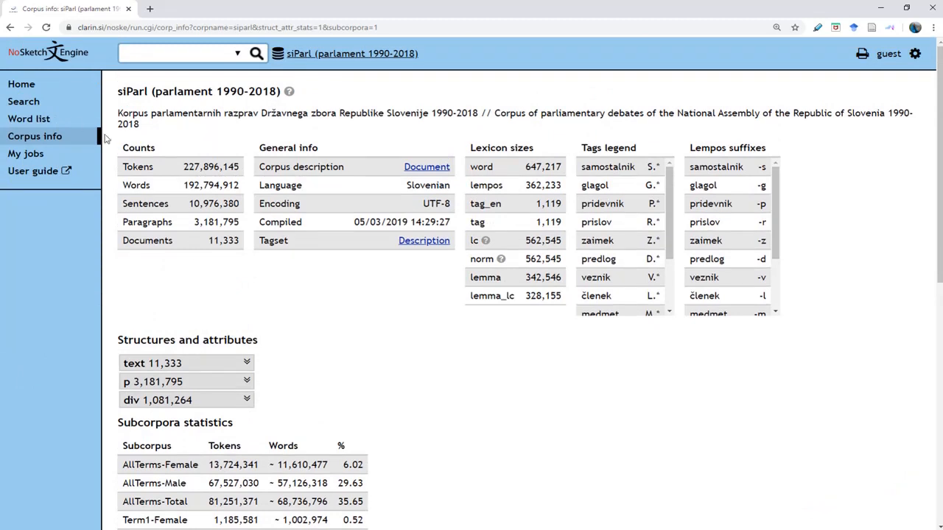
# Step: Open the subcorpus information from the search form and select the Test subcorpus
pyautogui.click(81, 105)
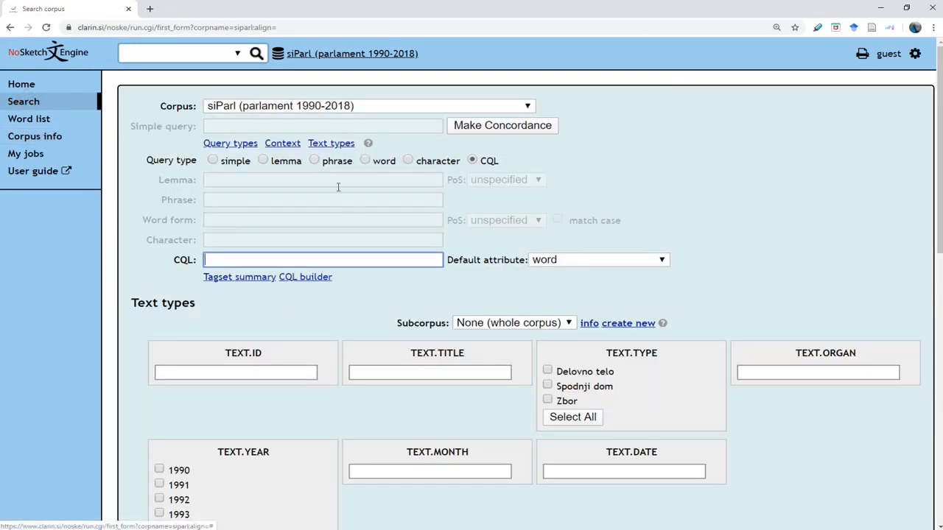
pyautogui.click(589, 323)
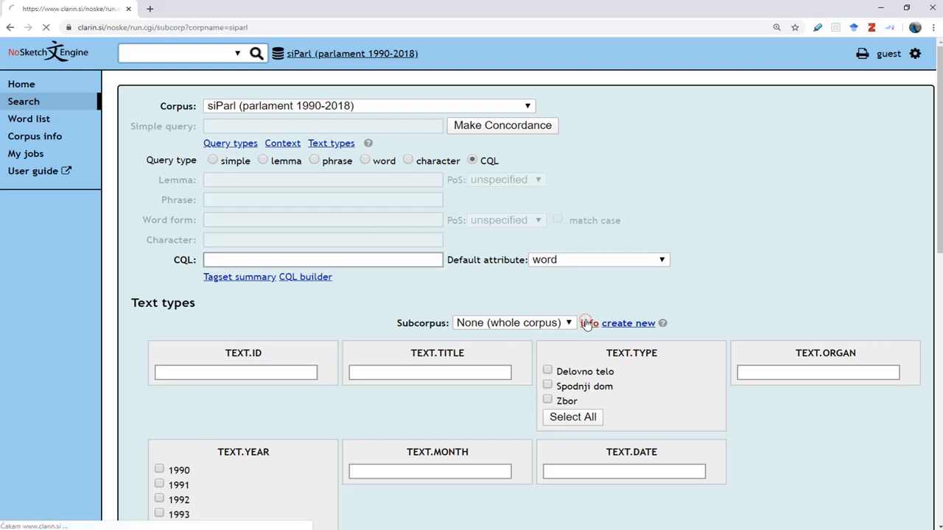
pyautogui.click(146, 462)
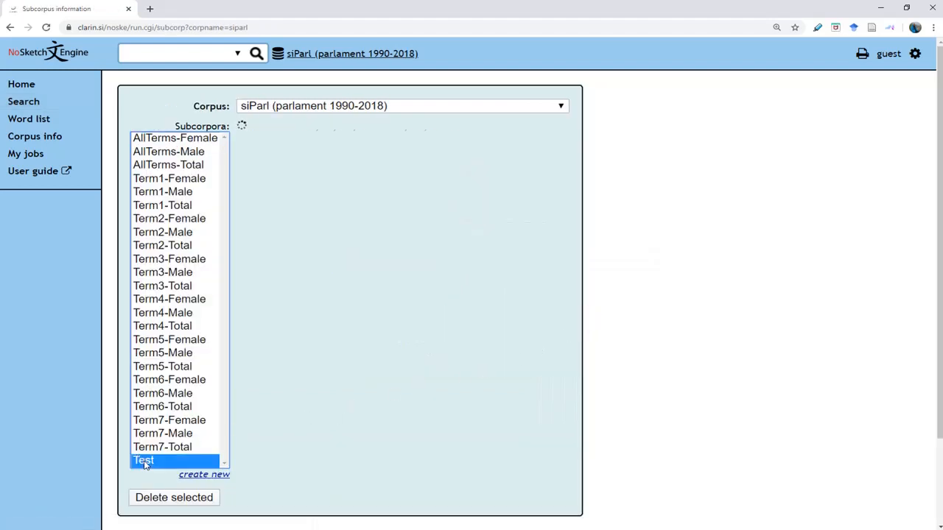